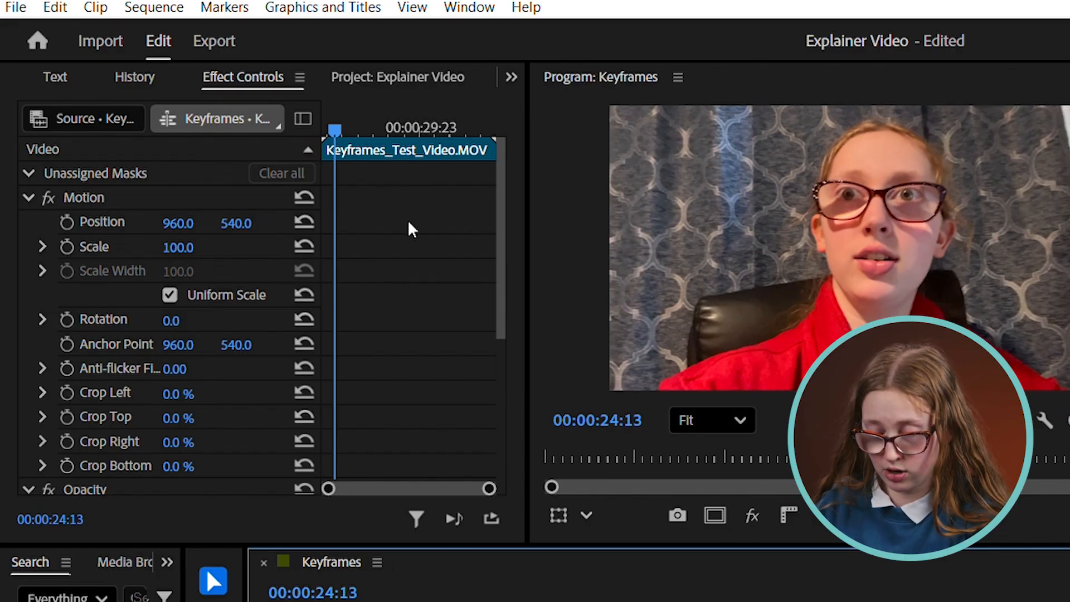
# Open Effect Controls, look over its properties, and dock it in the panel group that holds Properties and Essential Sound
pyautogui.hotkey('shift', '5')
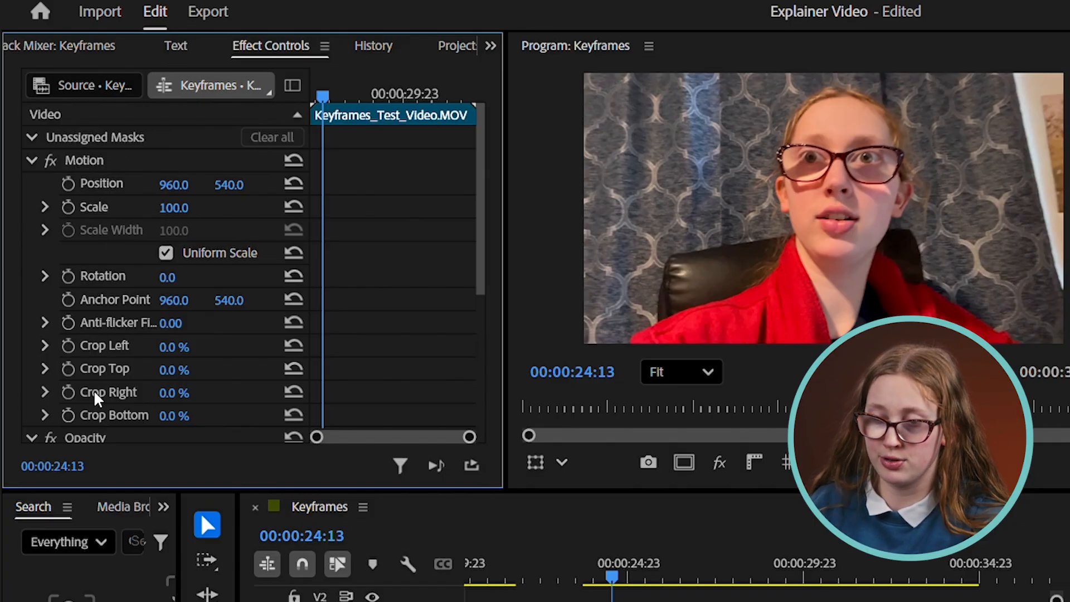
pyautogui.scroll(-4, 118, 311)
pyautogui.scroll(6, 117, 309)
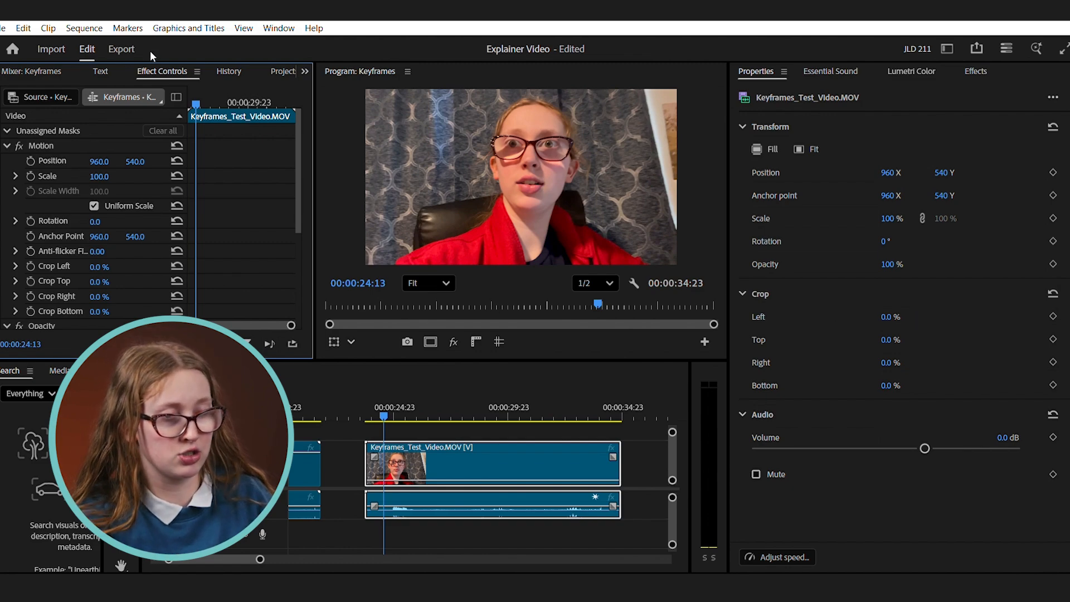
pyautogui.moveTo(159, 71); pyautogui.dragTo(220, 71)
pyautogui.moveTo(797, 63); pyautogui.dragTo(798, 64)
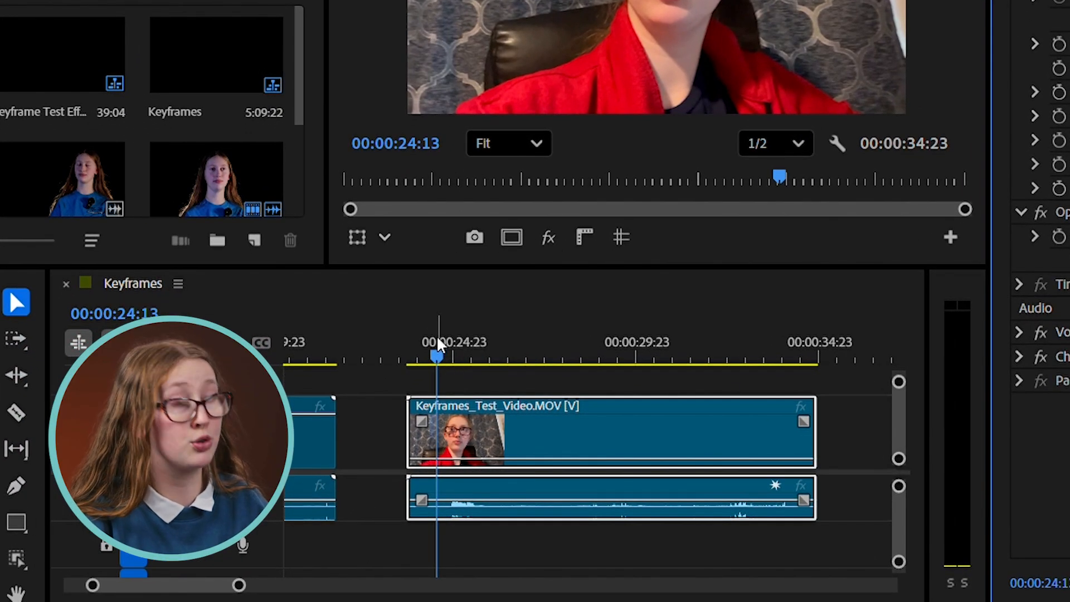
# Turn on Rotation keyframing for the Keyframes_Test_Video.MOV clip at 00:00:24:18, setting the starting keyframe at 0.0
pyautogui.click(438, 347)
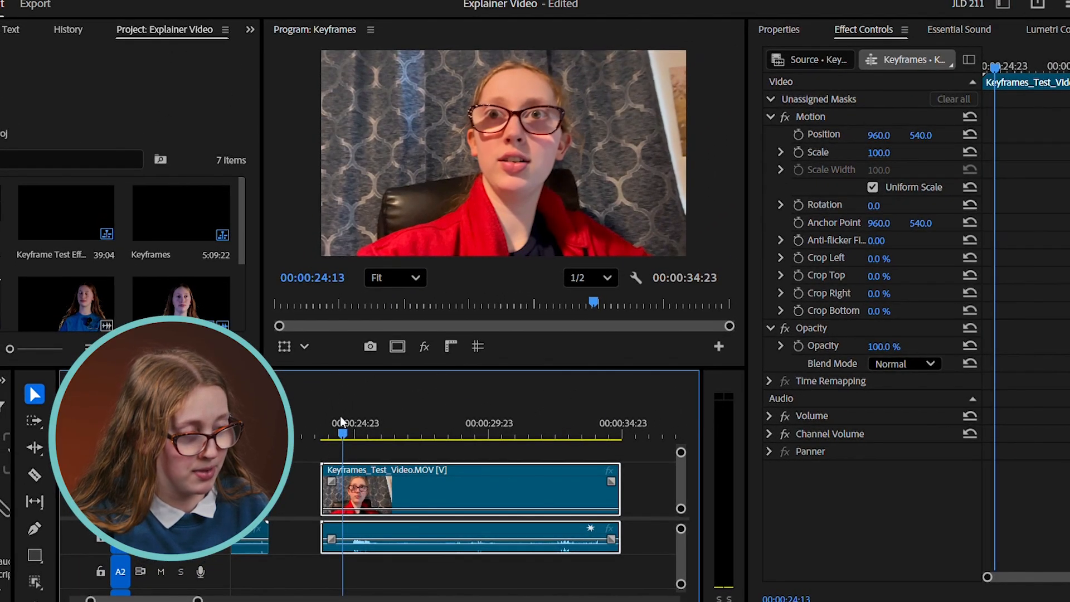
pyautogui.moveTo(339, 416); pyautogui.dragTo(346, 415)
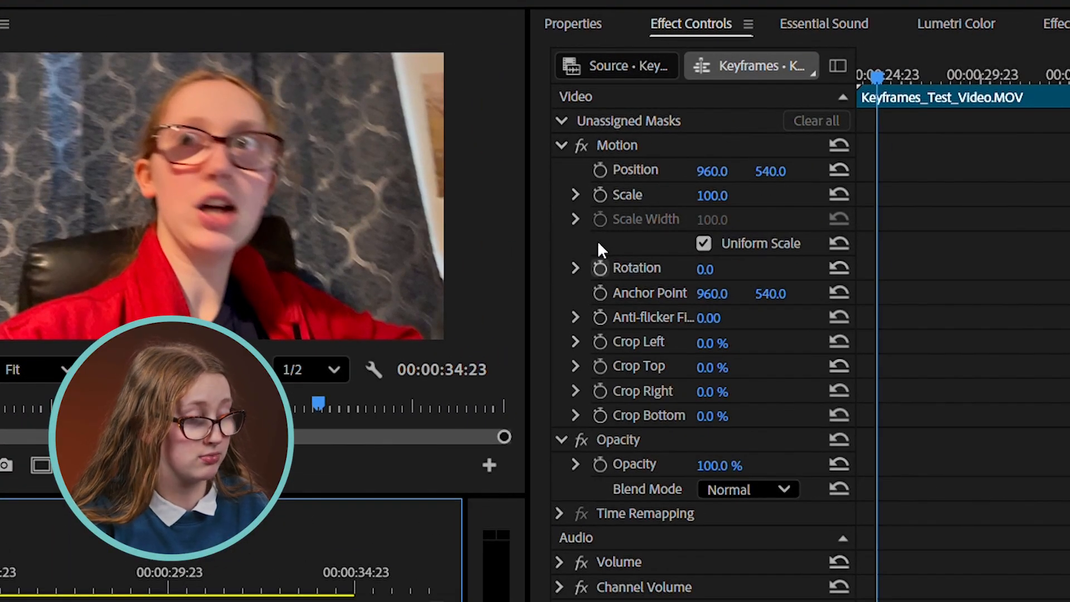
pyautogui.click(600, 268)
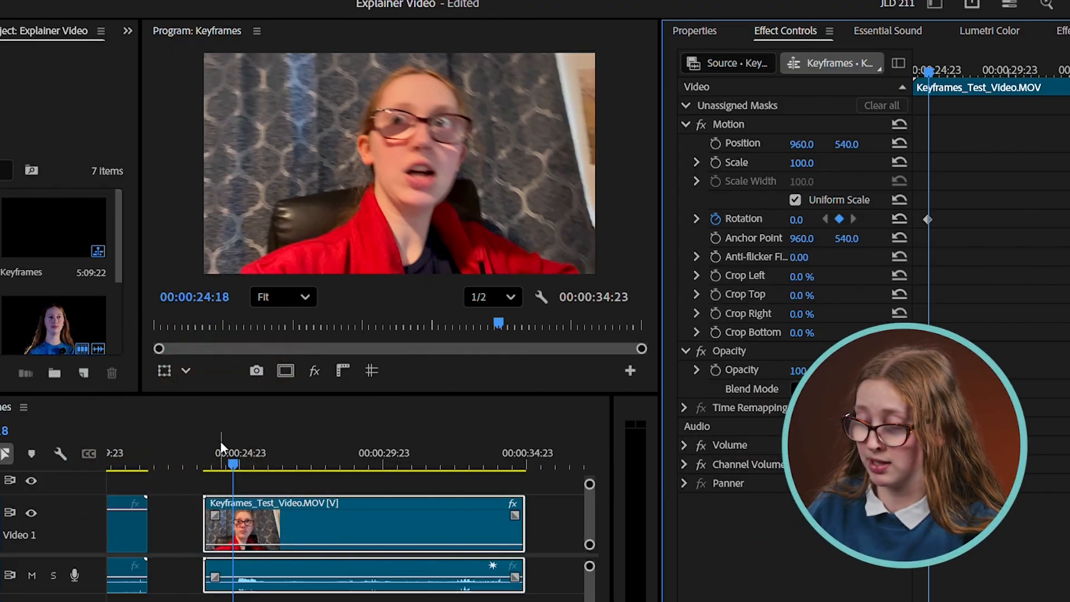
# Play the clip from near its start to find where the rotation should end
pyautogui.click(139, 483)
pyautogui.click(222, 443)
pyautogui.press('space')
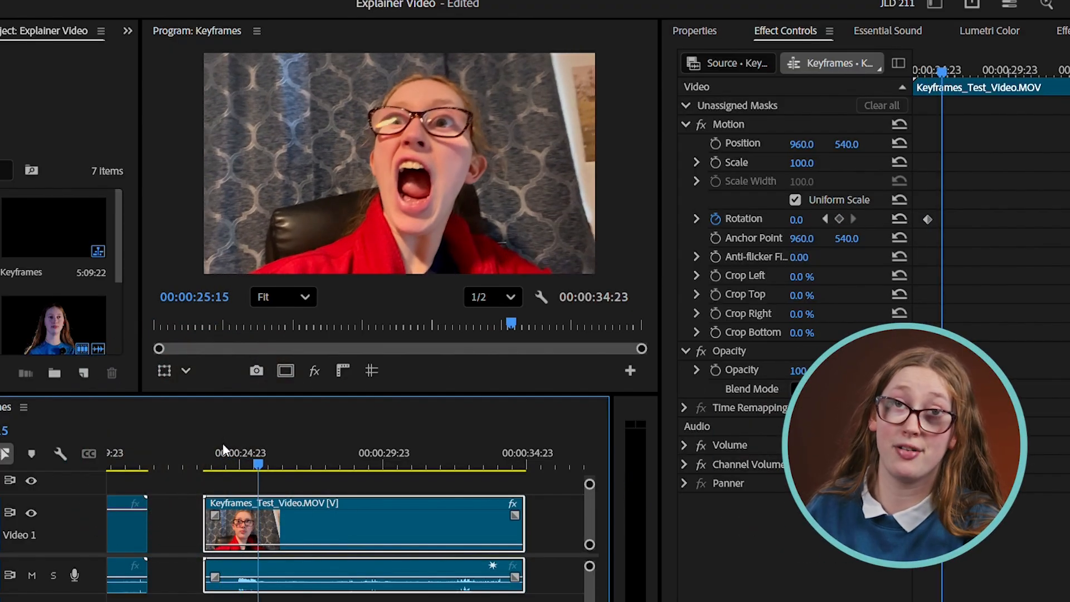
# Add a second Rotation keyframe farther along the clip with a value of 8x1.0°
pyautogui.moveTo(260, 436); pyautogui.dragTo(234, 433)
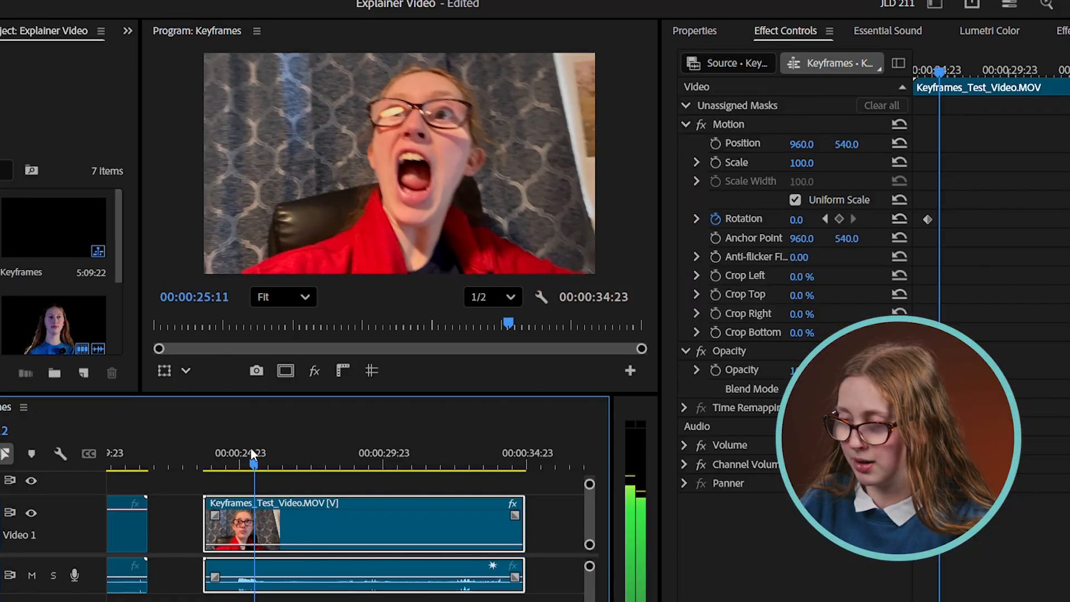
pyautogui.moveTo(252, 450); pyautogui.dragTo(282, 447)
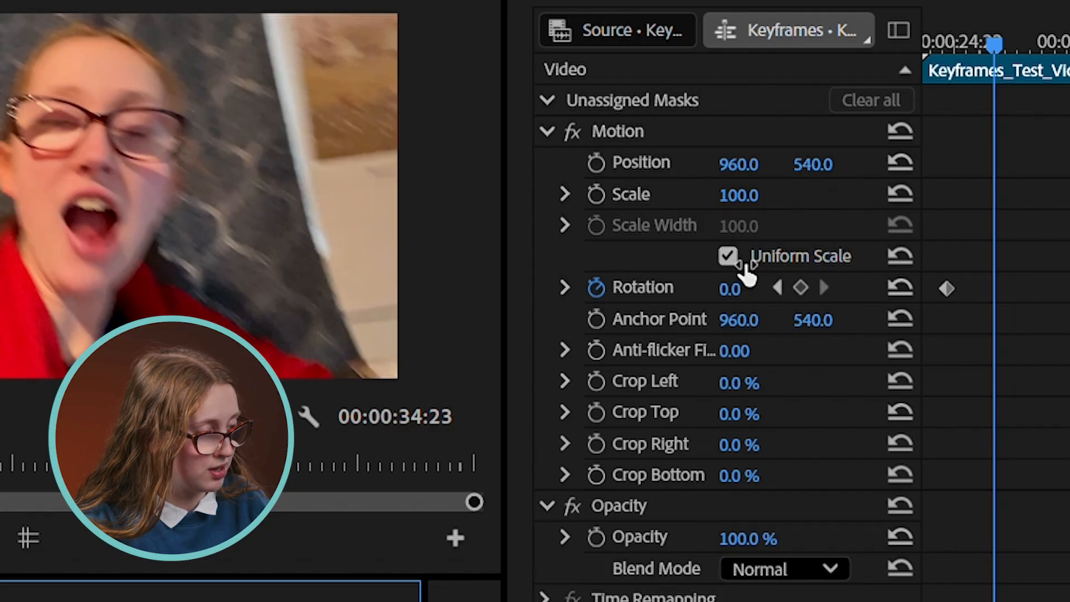
pyautogui.moveTo(735, 287); pyautogui.dragTo(1066, 287)
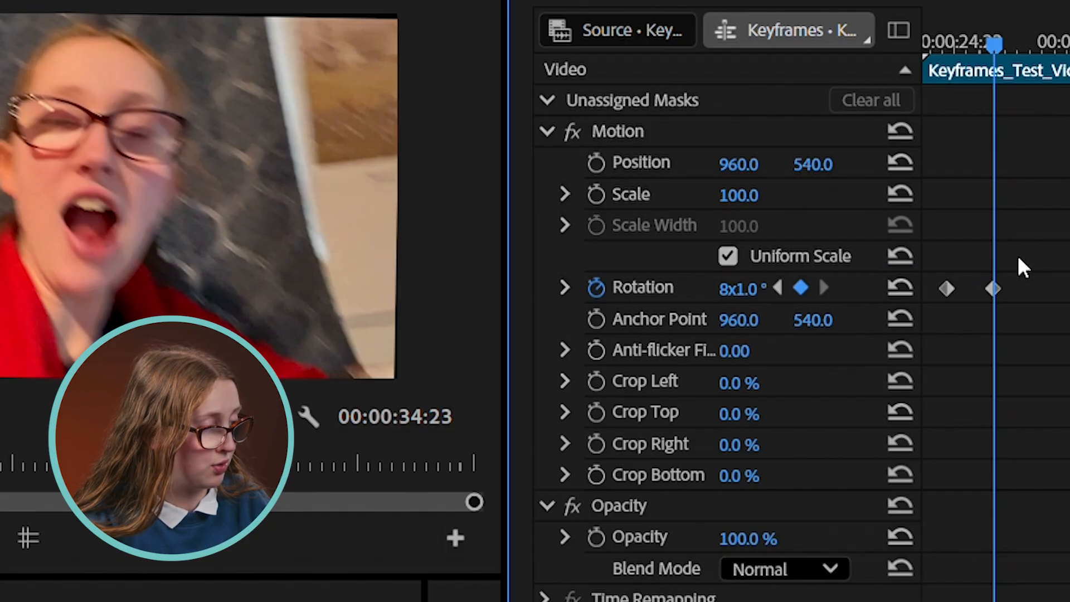
# Step between the two Rotation keyframes and set the second one to 8x0.0°
pyautogui.click(781, 269)
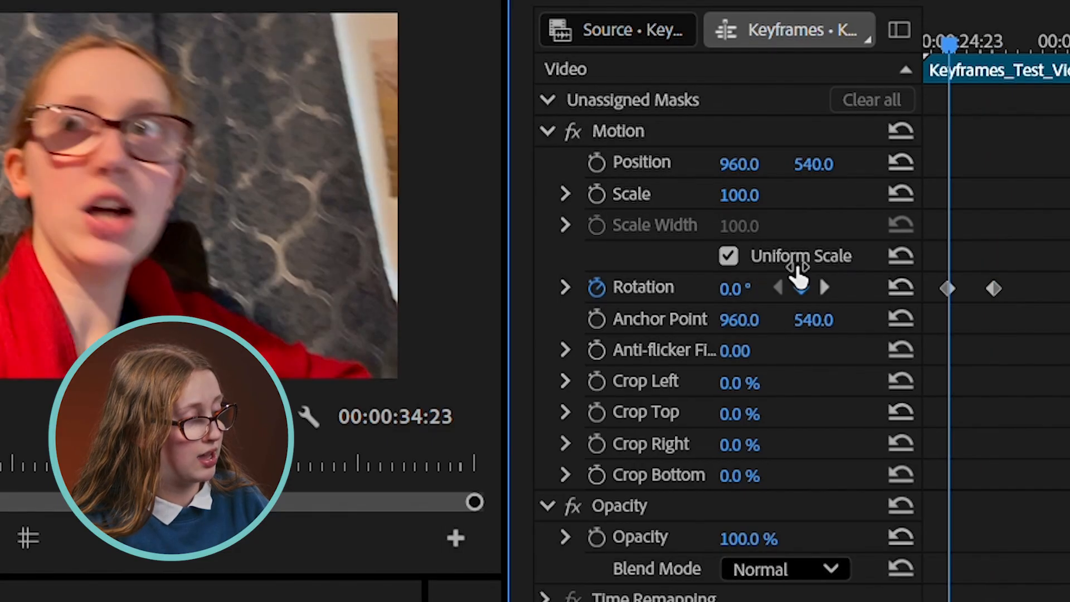
pyautogui.click(723, 245)
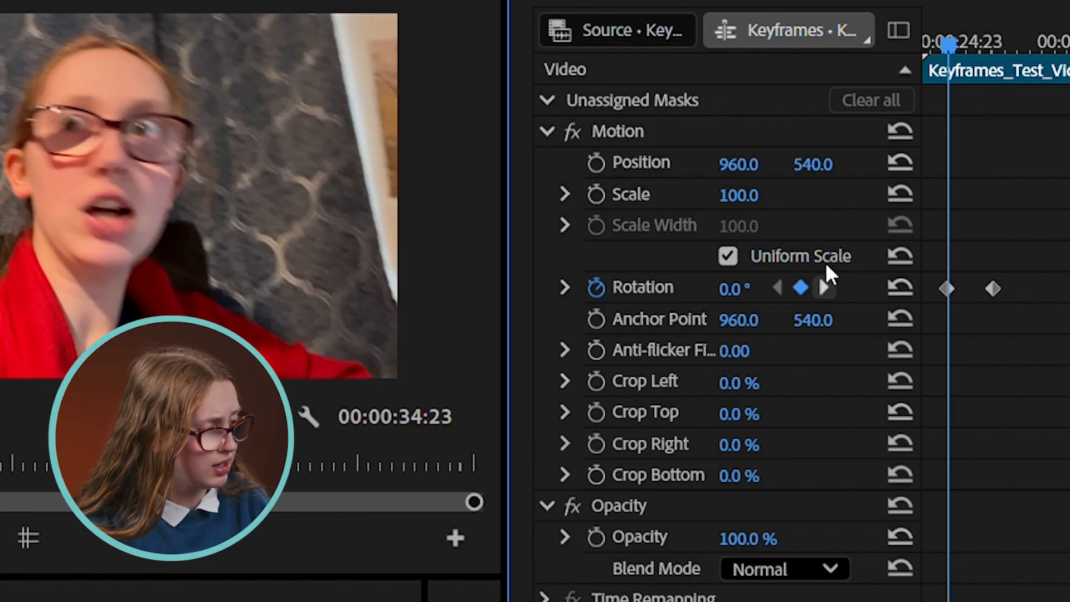
pyautogui.click(825, 273)
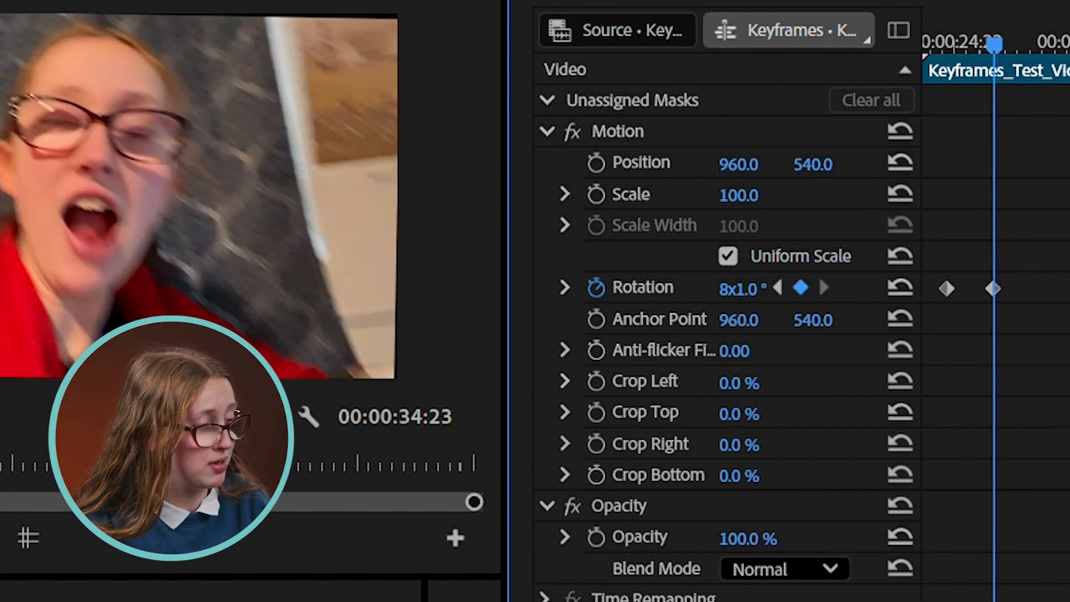
pyautogui.moveTo(738, 289); pyautogui.dragTo(733, 289)
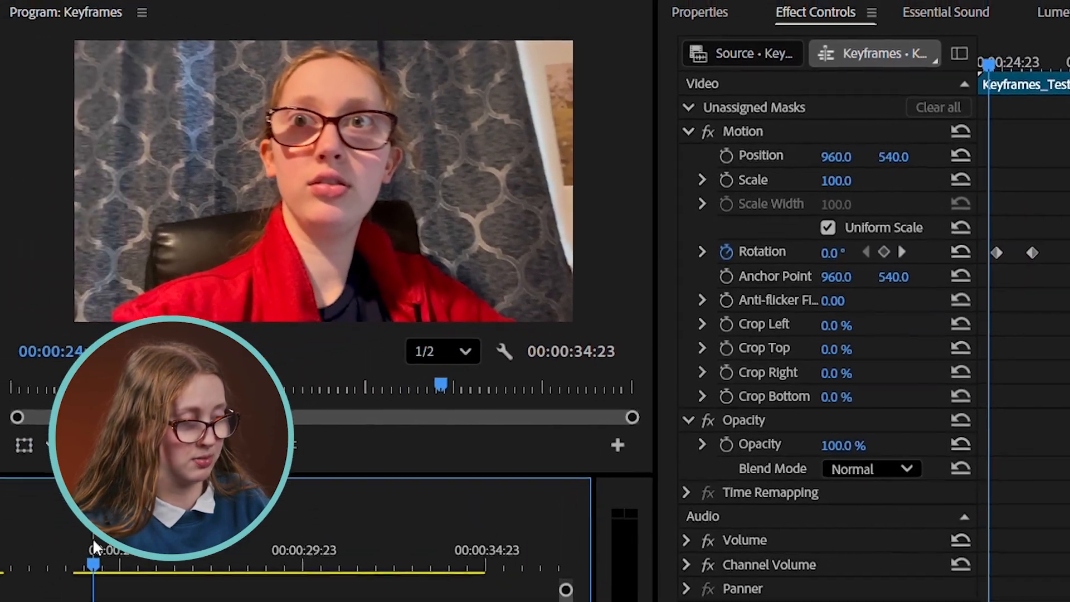
# Play back the clip from before the first keyframe to check the spin
pyautogui.press('space')
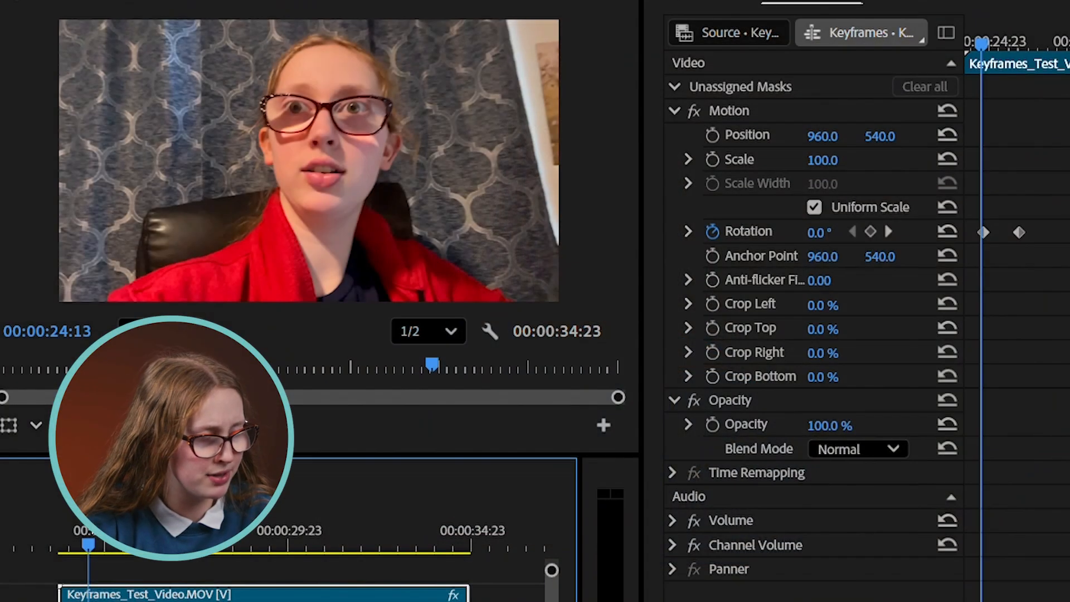
pyautogui.press('space')
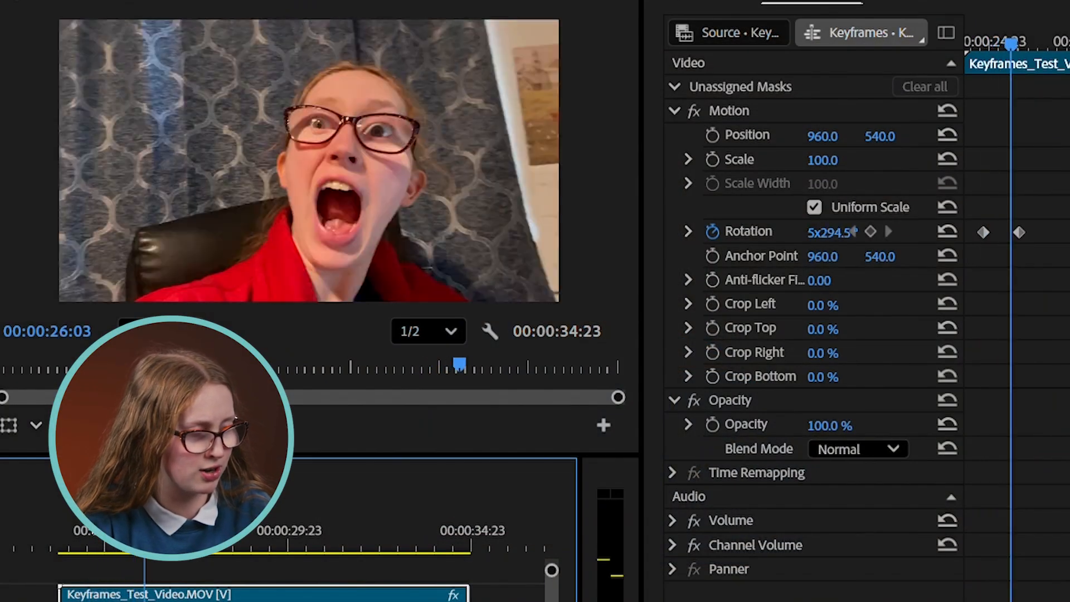
pyautogui.press('space')
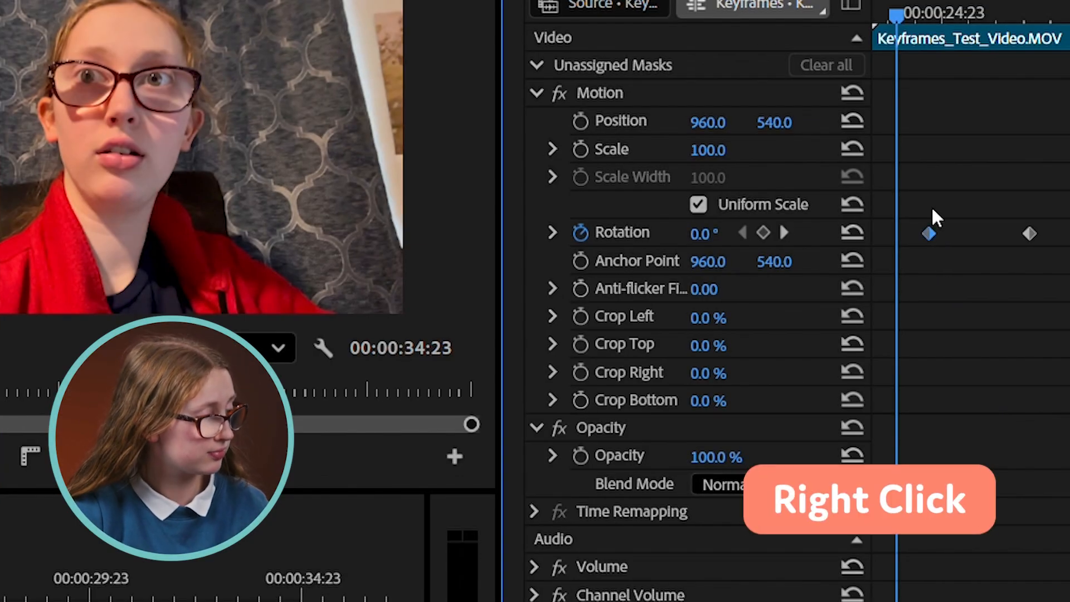
# Expand the Rotation property to show its value and velocity graphs, with both keyframes spread wide in the keyframe view
pyautogui.rightClick(941, 230)
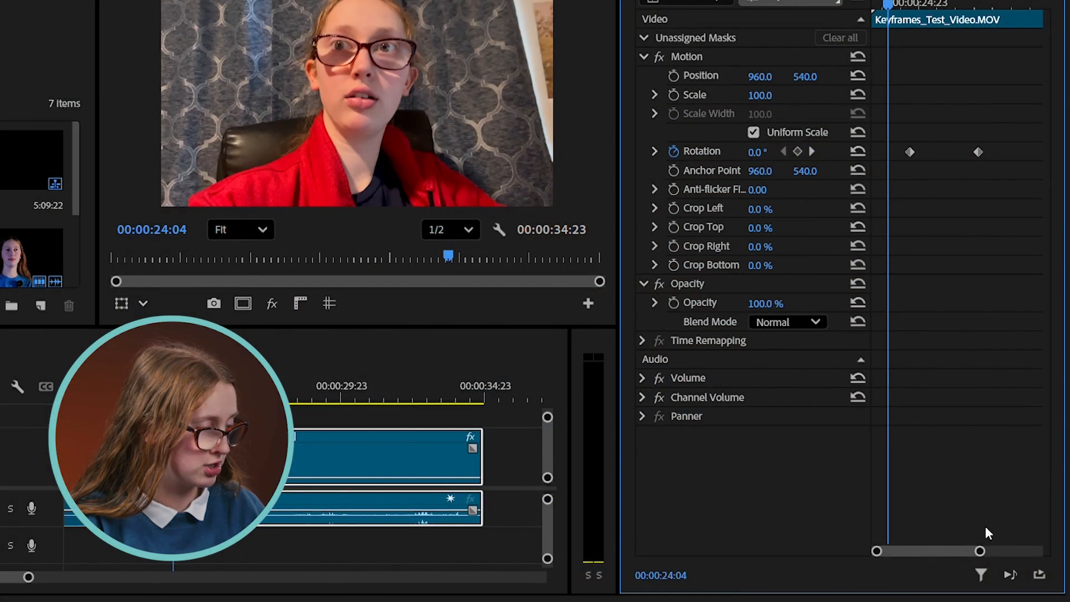
pyautogui.moveTo(986, 539); pyautogui.dragTo(970, 539)
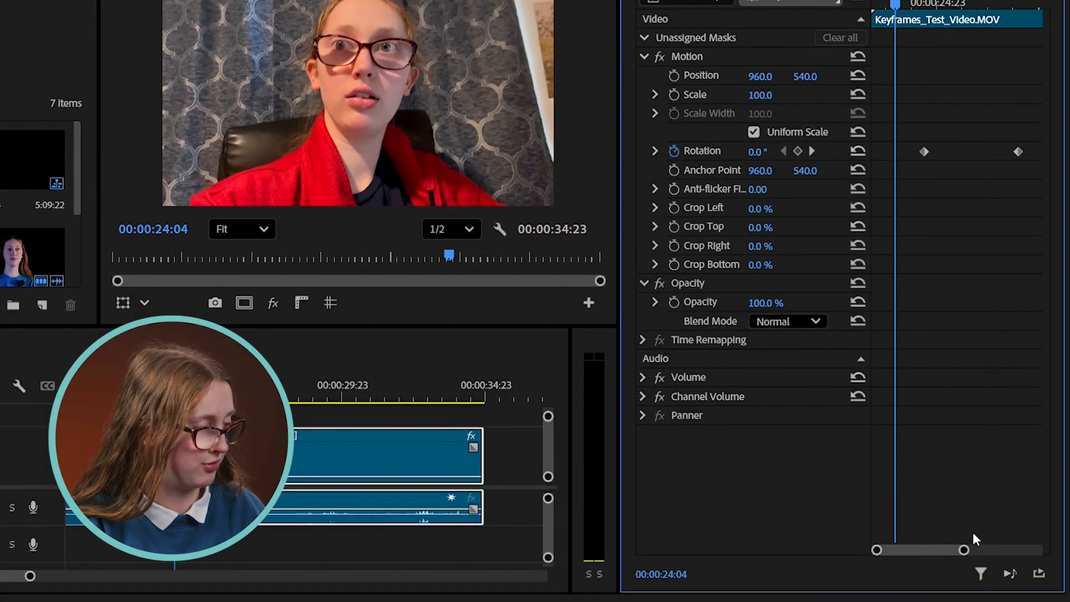
pyautogui.moveTo(877, 547); pyautogui.dragTo(924, 532)
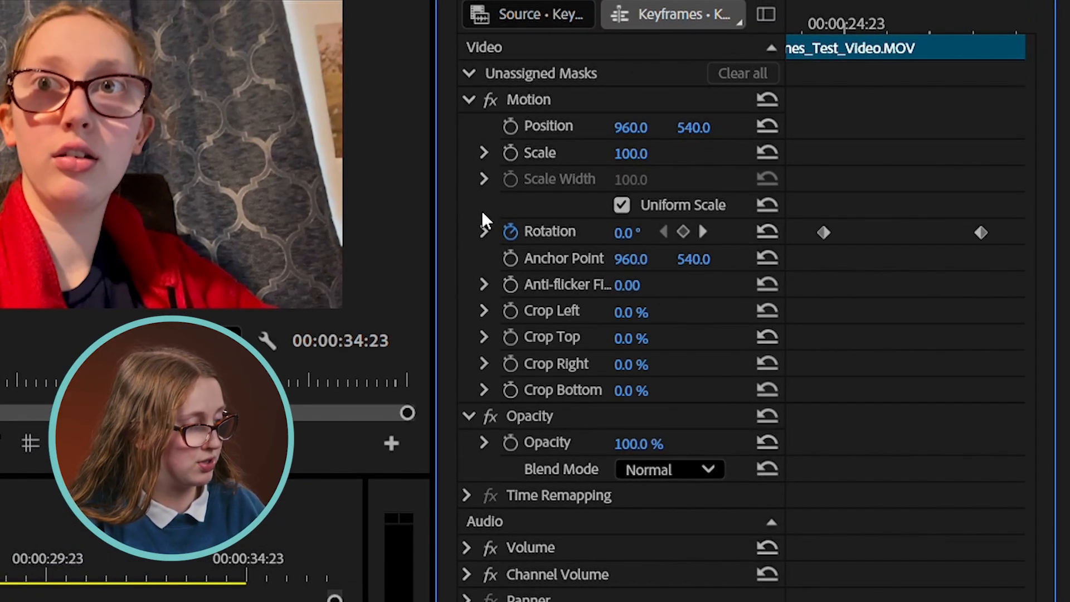
pyautogui.click(483, 216)
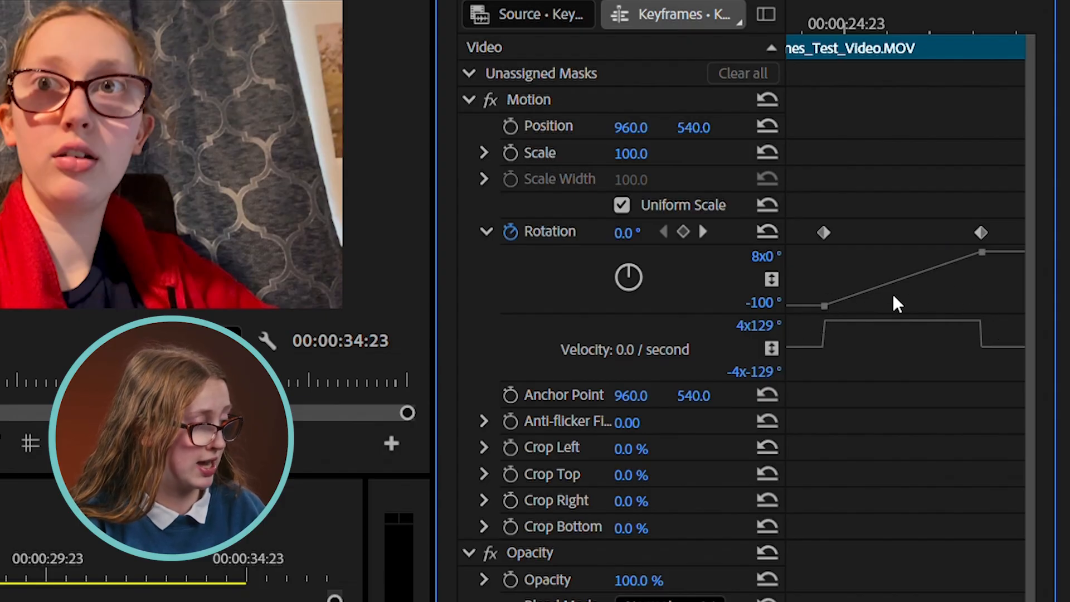
# Apply easing to both Rotation keyframes so the spin leaves the first and arrives at the second gradually
pyautogui.rightClick(824, 231)
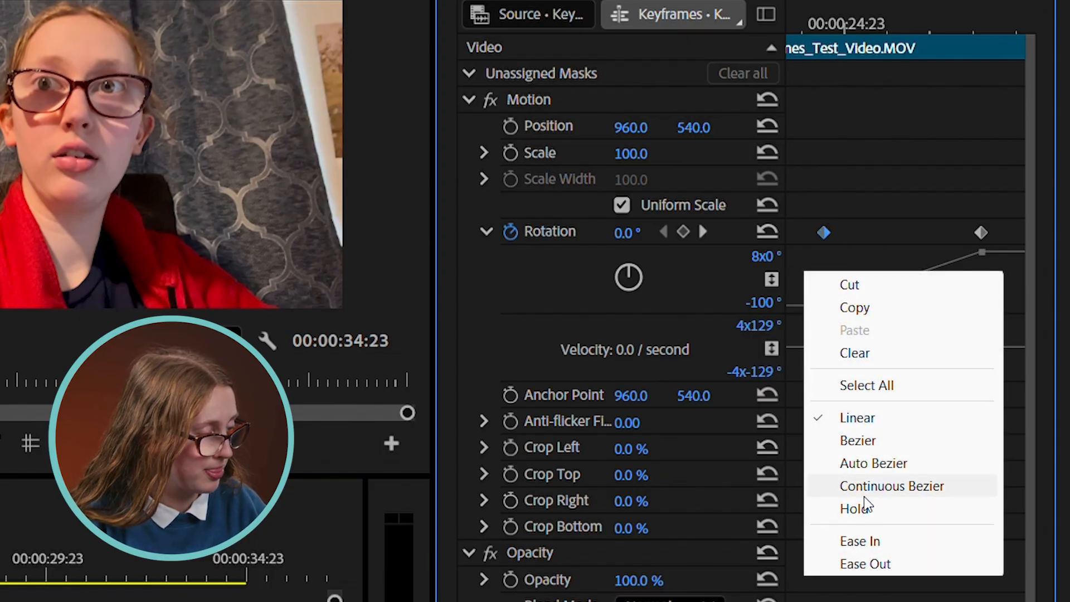
pyautogui.click(864, 540)
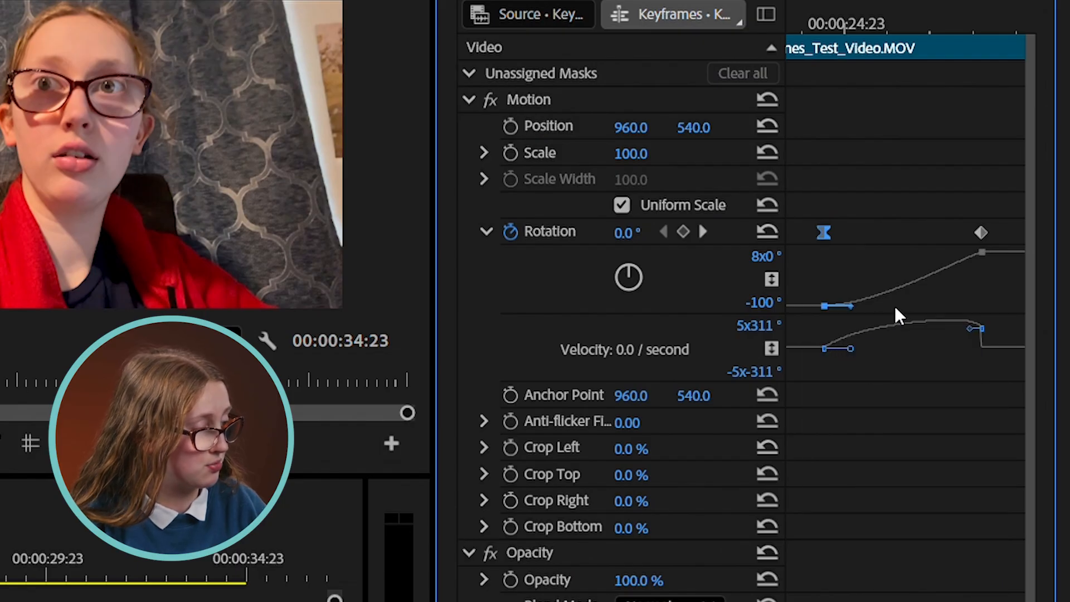
pyautogui.click(981, 232)
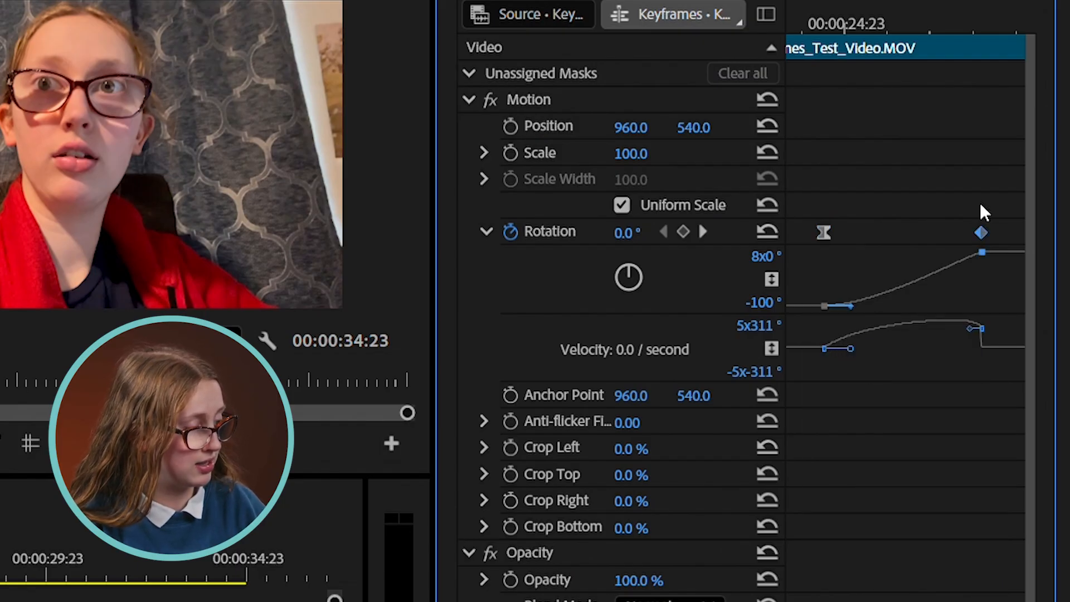
pyautogui.rightClick(981, 232)
pyautogui.click(875, 540)
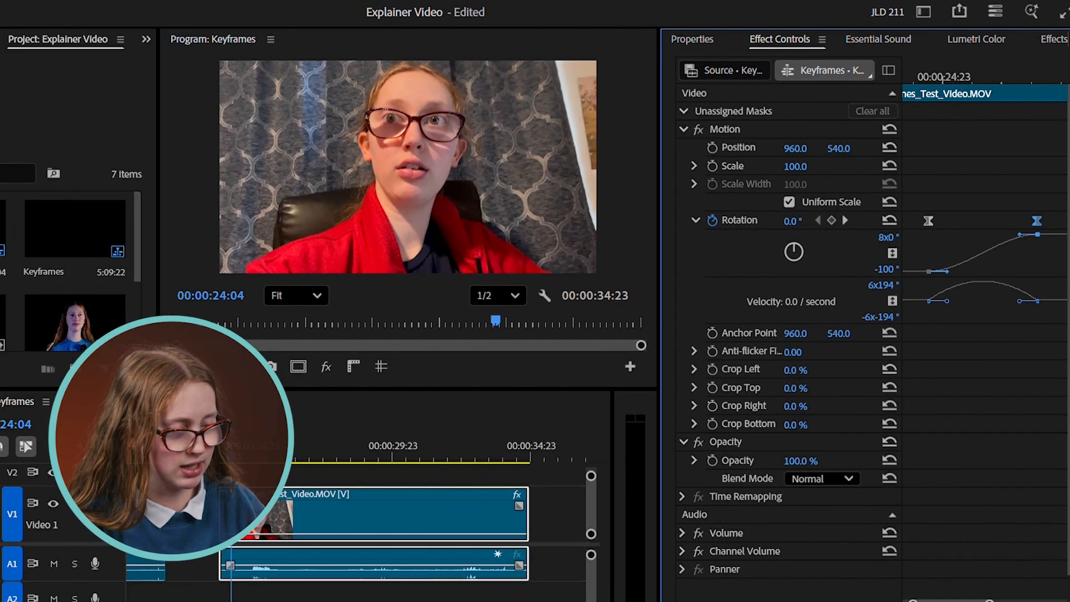
# Play the clip from its start to check the eased rotation
pyautogui.click(222, 444)
pyautogui.press('space')
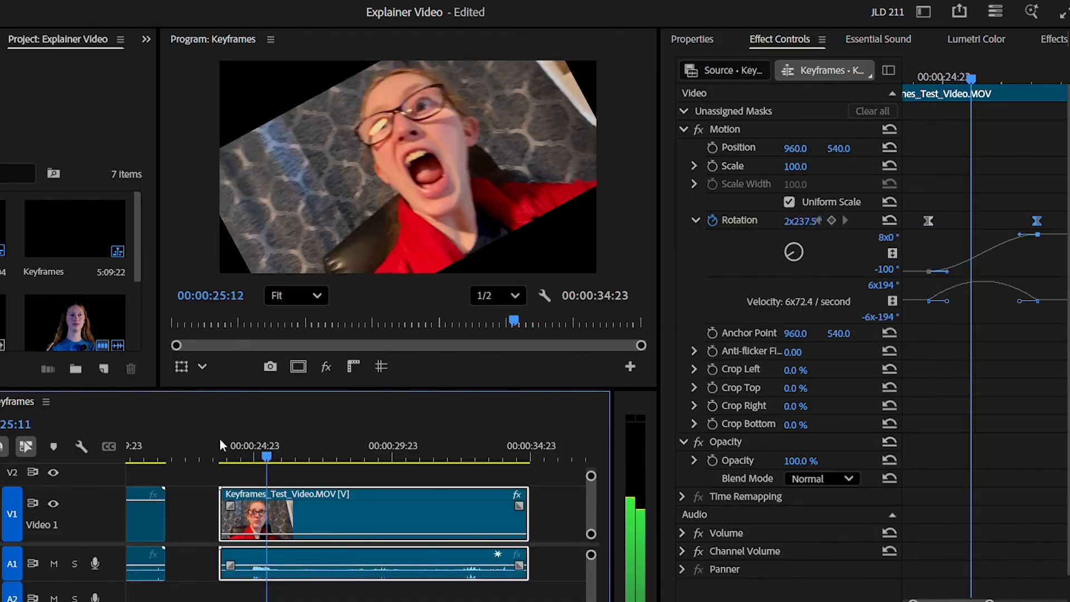
pyautogui.press('space')
# Lengthen the first Rotation keyframe's velocity handle toward the second keyframe for a slower start, and play back the result
pyautogui.click(928, 220)
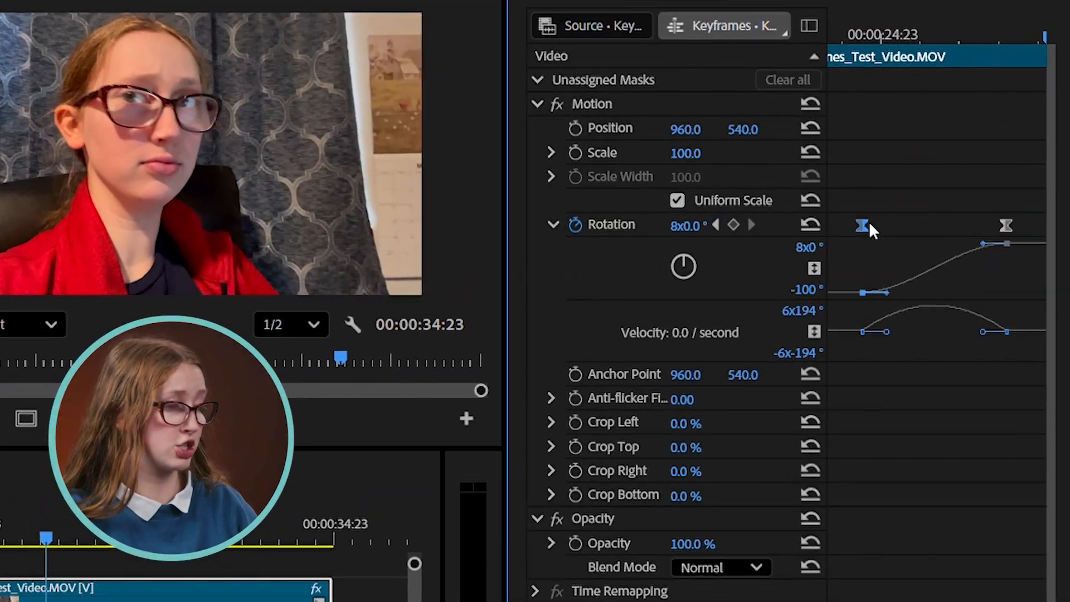
pyautogui.moveTo(888, 319); pyautogui.dragTo(915, 319)
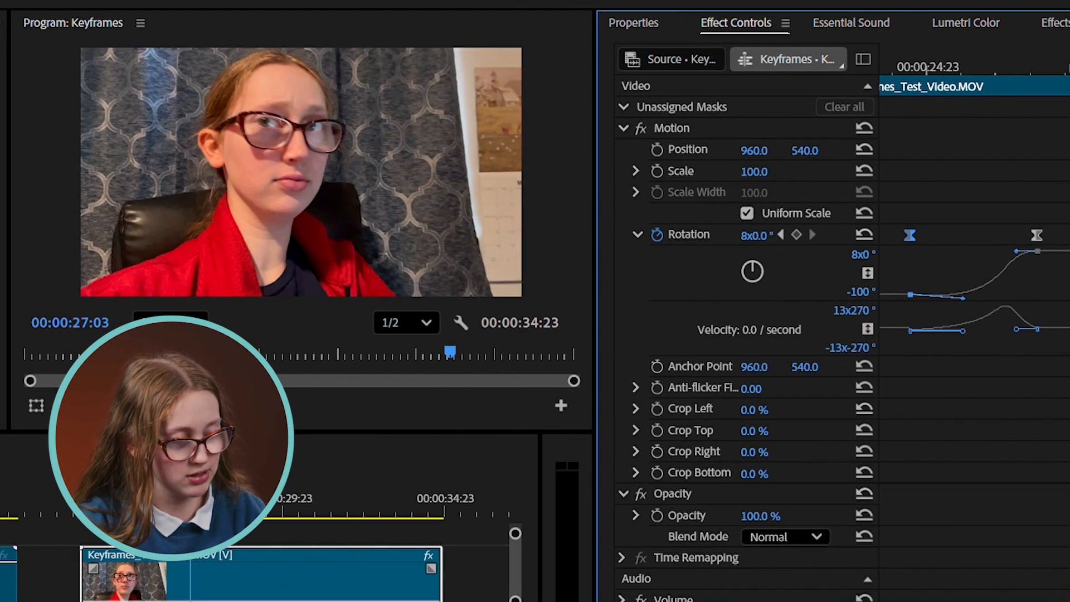
pyautogui.click(52, 485)
pyautogui.press('space')
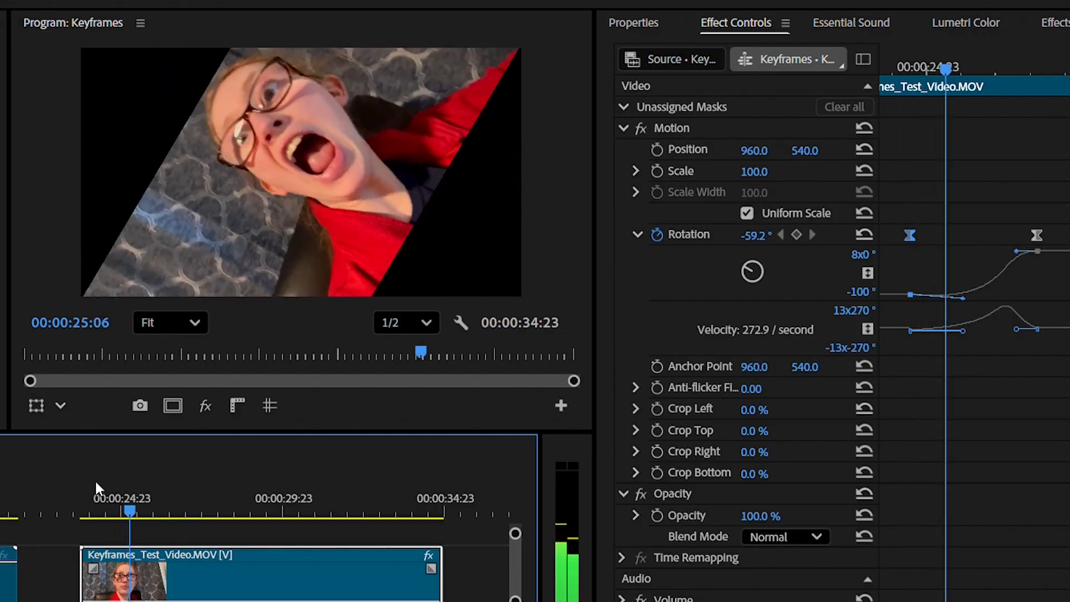